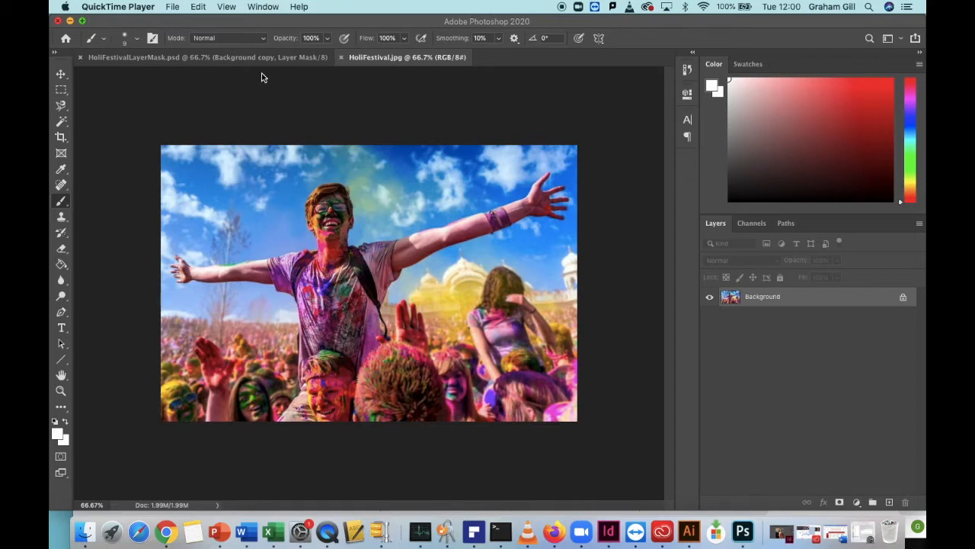
- View the finished example in HoliFestivalLayerMask.psd and return to the HoliFestival.jpg document
click(213, 61)
click(214, 59)
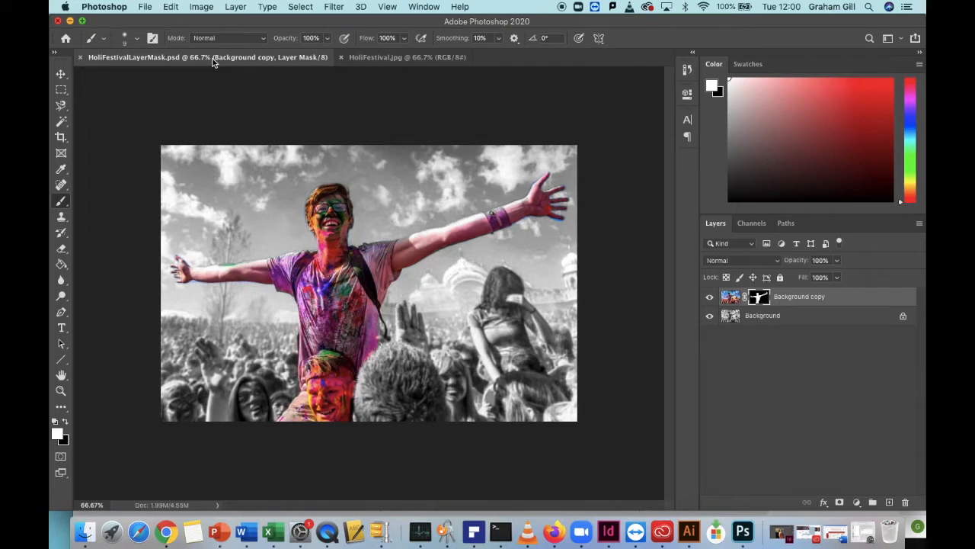
click(394, 59)
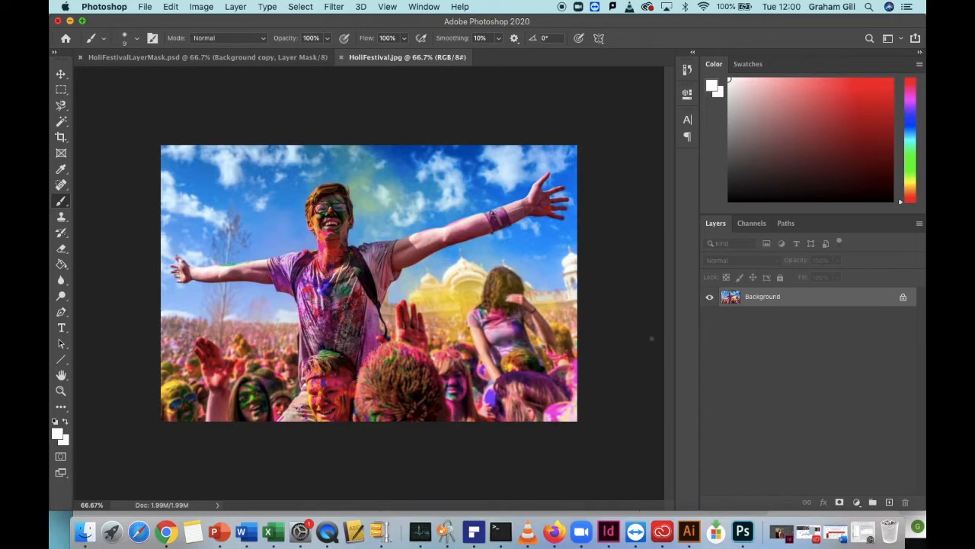
- Duplicate the Background layer within HoliFestival.jpg under the name Background copy
right_click(761, 300)
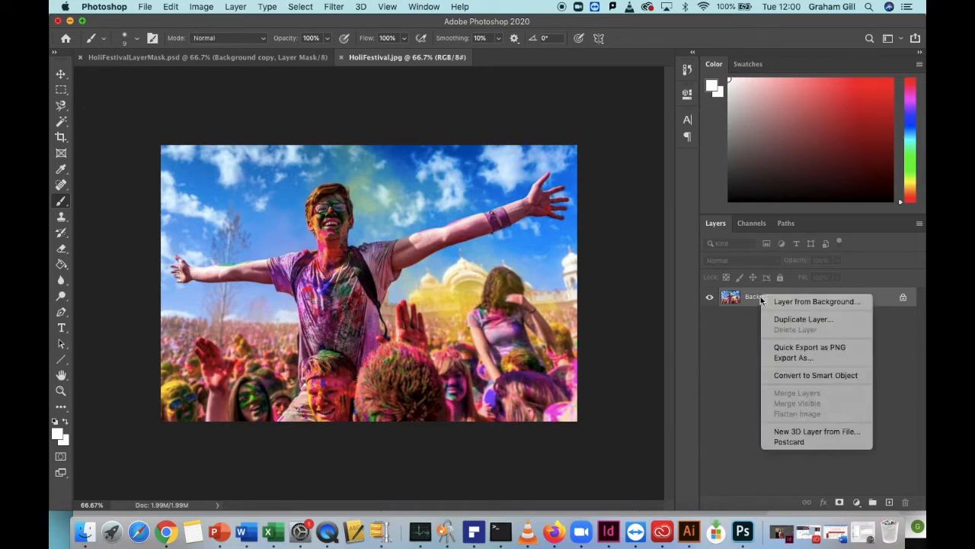
click(843, 322)
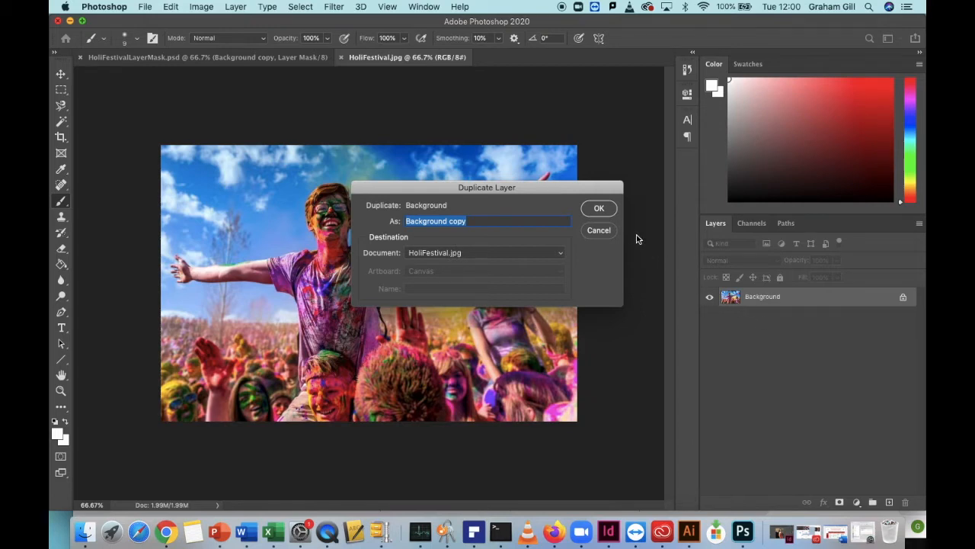
click(600, 210)
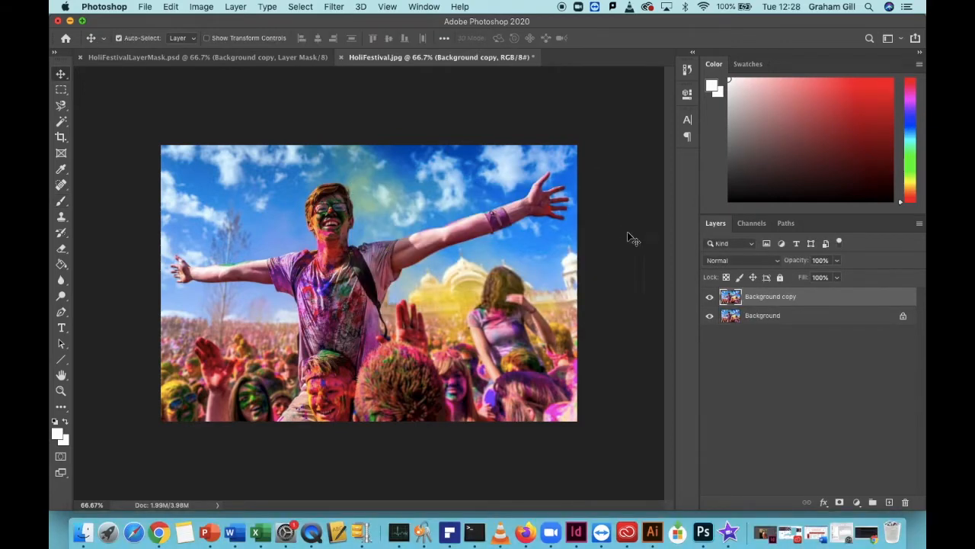
- Hide the Background copy layer and make the original Background layer active
click(783, 320)
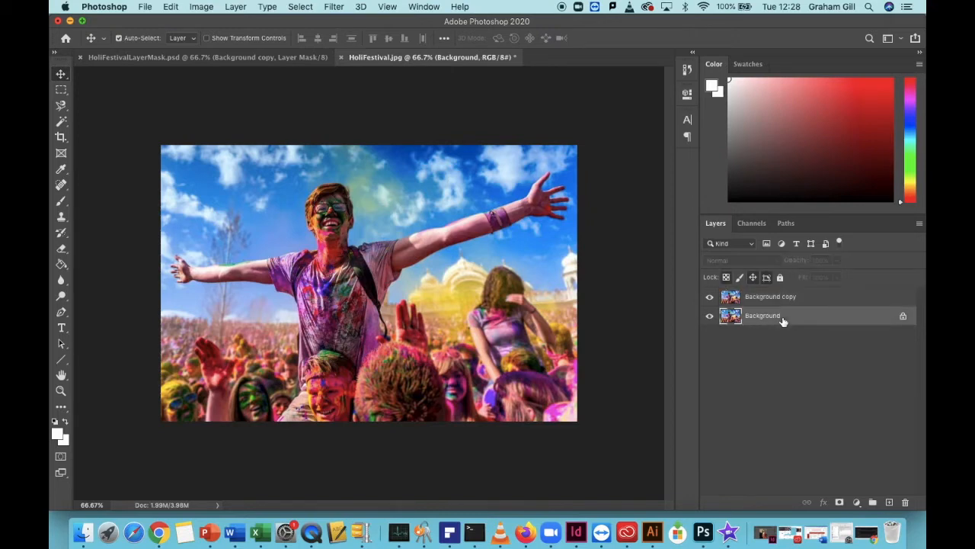
click(781, 299)
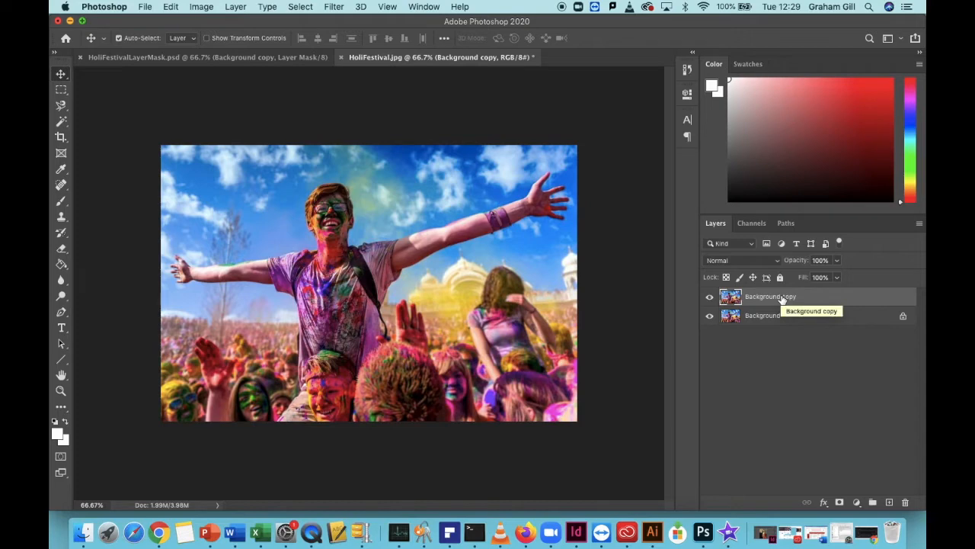
click(710, 299)
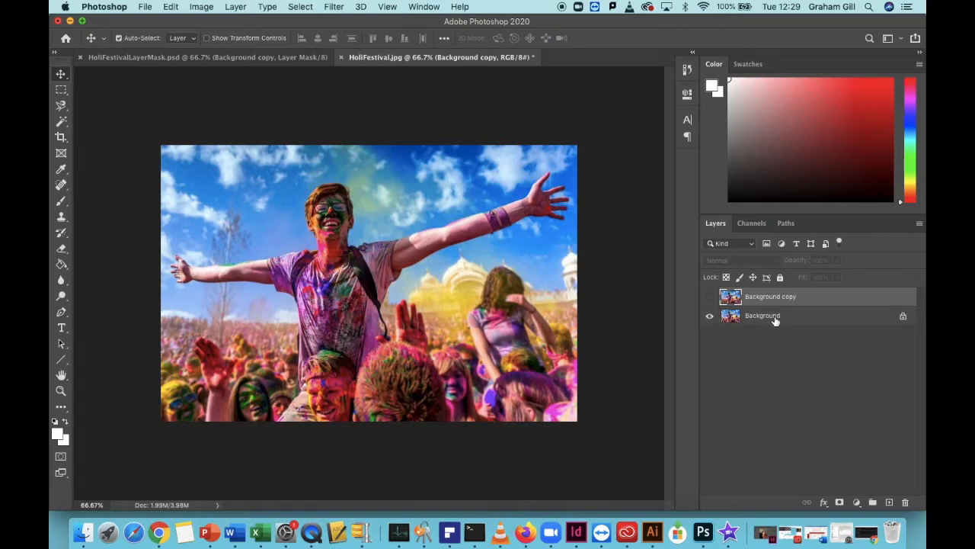
click(823, 320)
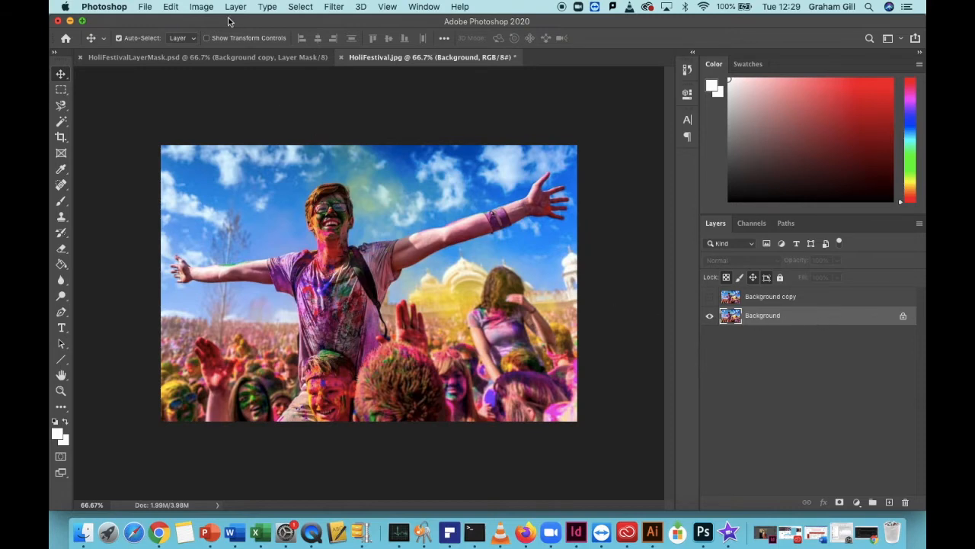
- Turn the Background layer black and white with a Vibrance adjustment, setting both Vibrance and Saturation to -100
click(201, 7)
mouse_move(211, 43)
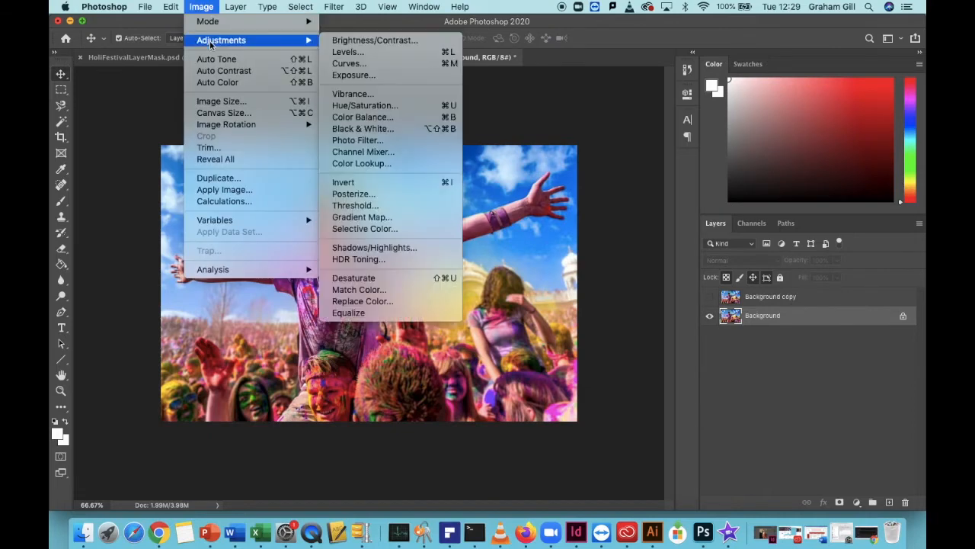
click(376, 95)
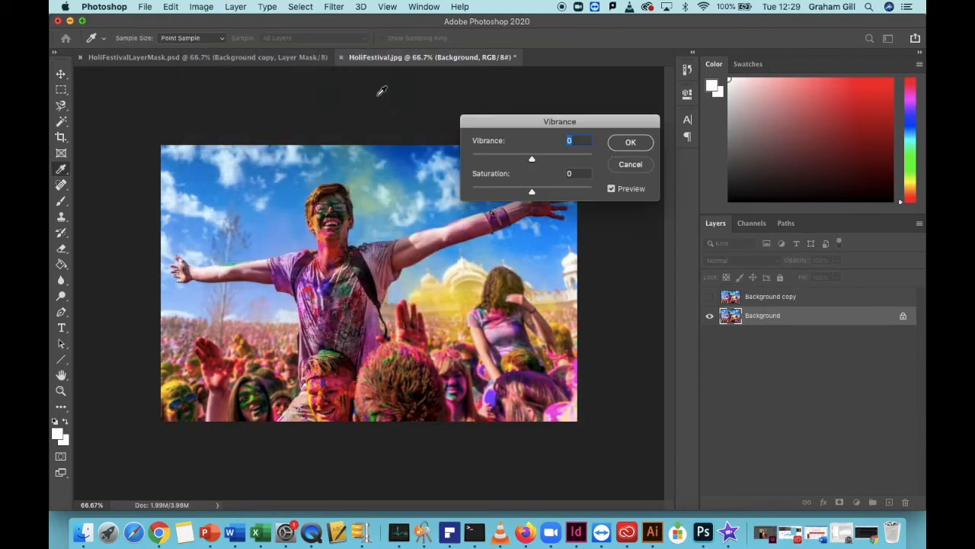
drag(532, 162, 470, 161)
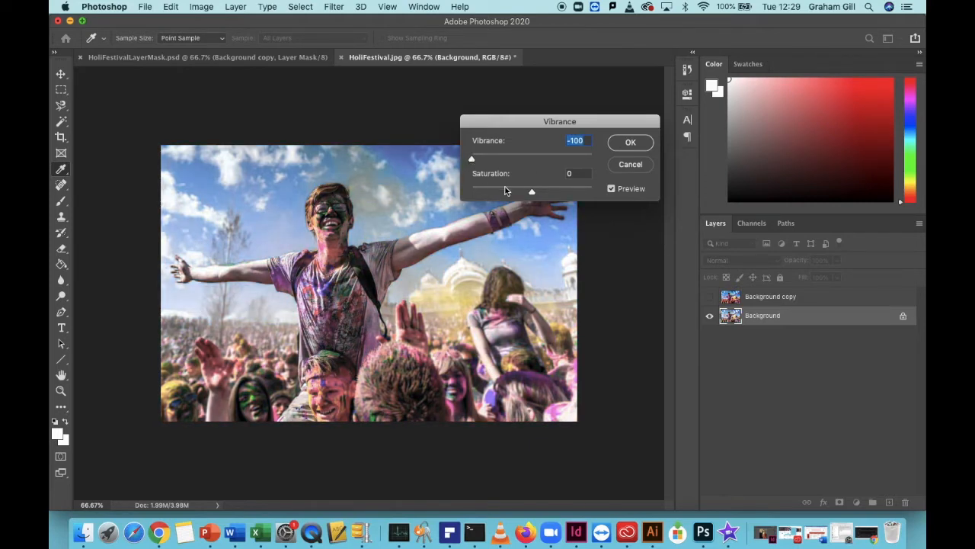
drag(532, 192, 462, 193)
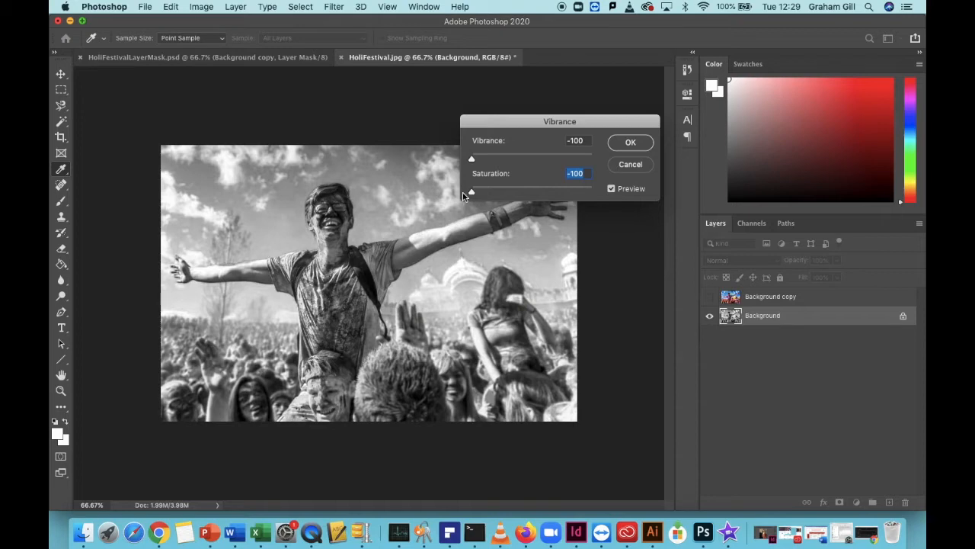
click(631, 144)
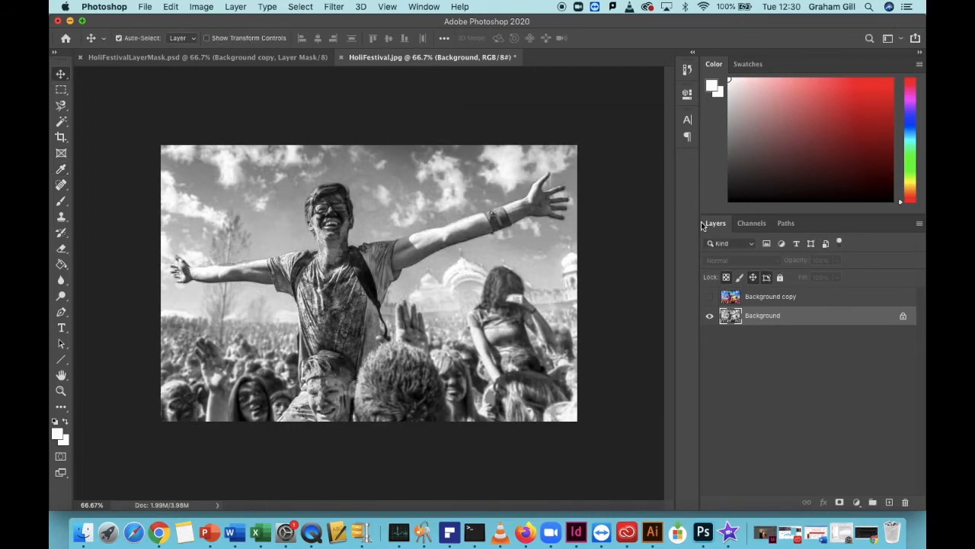
- Show the Background copy layer again and add a Reveal All layer mask to it
click(709, 298)
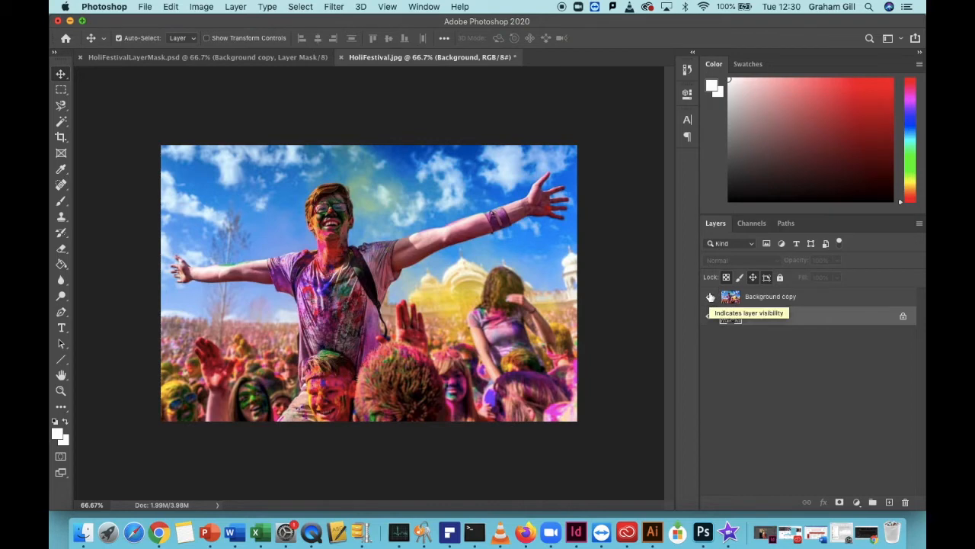
click(790, 299)
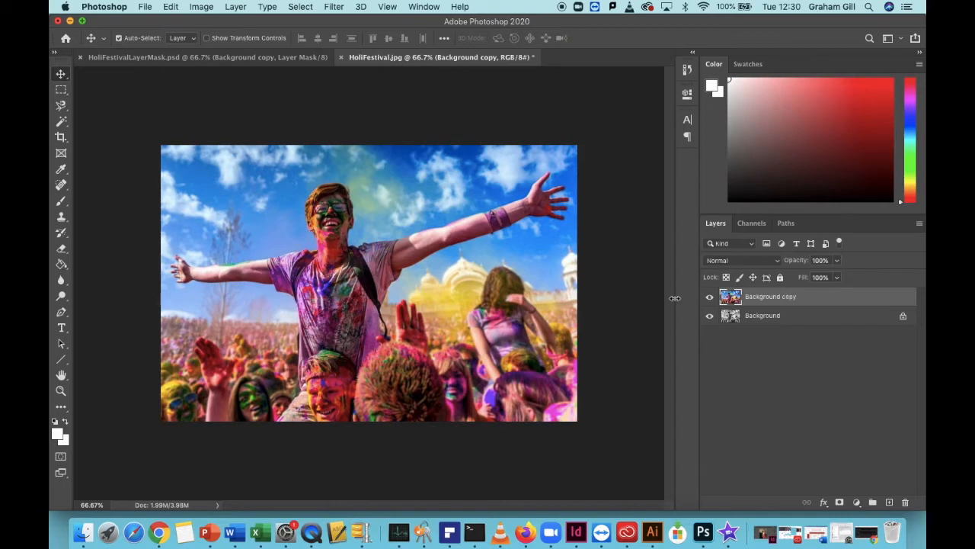
click(236, 8)
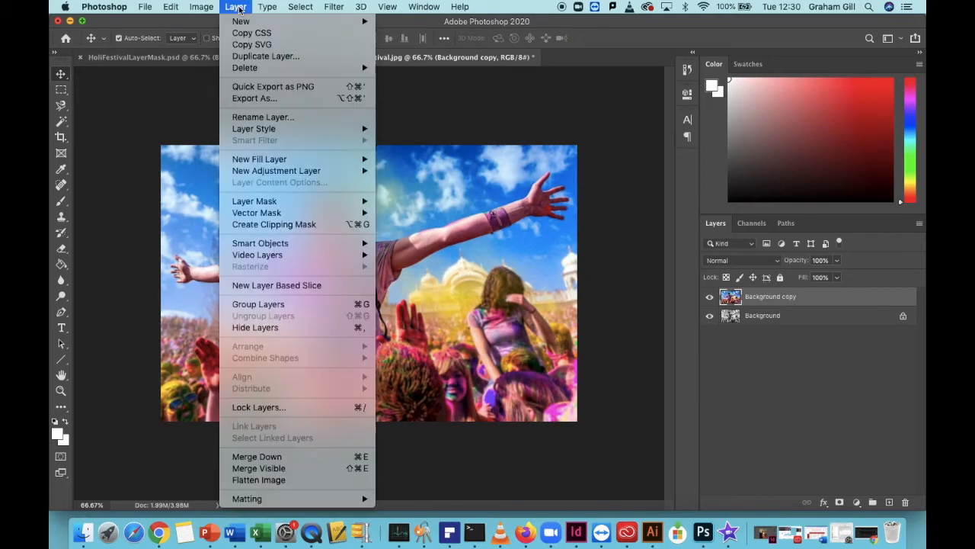
mouse_move(253, 201)
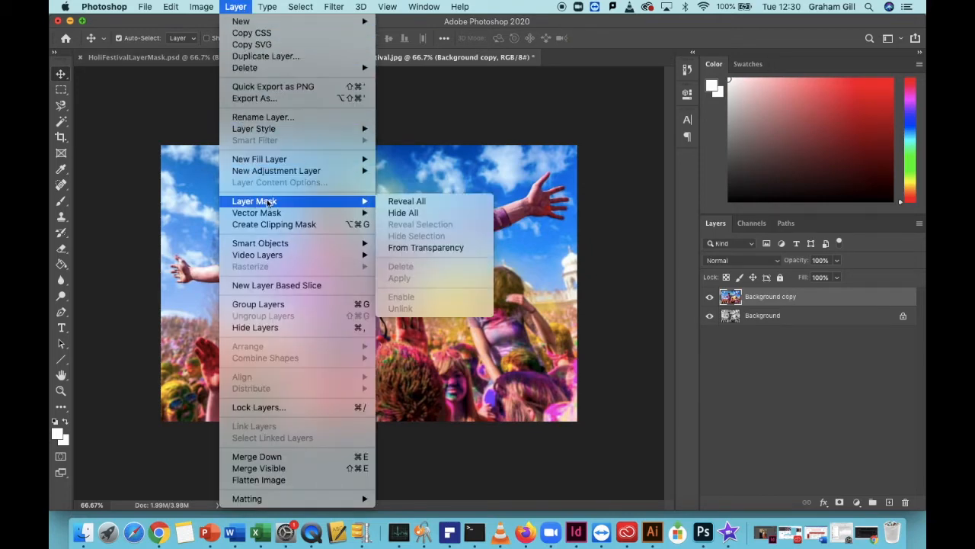
click(460, 202)
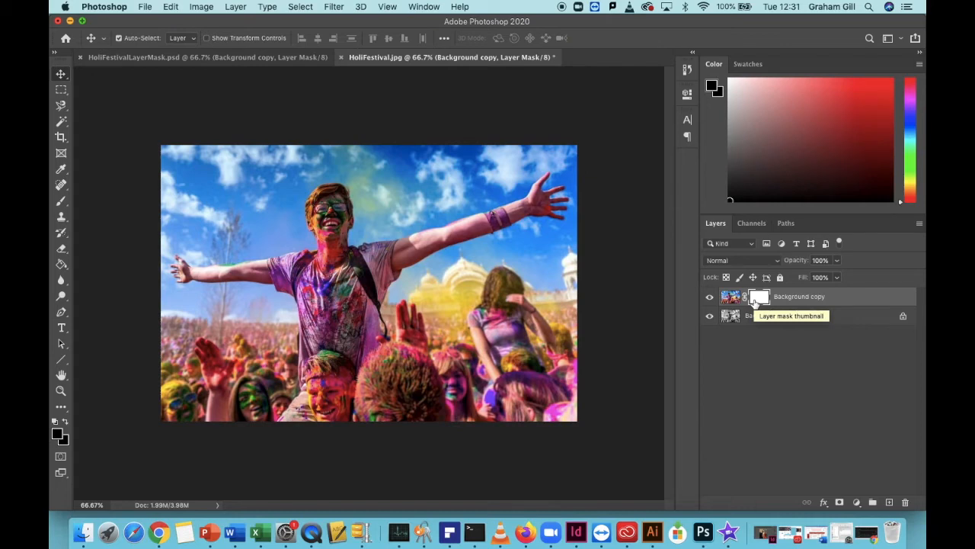
- Invert the Background copy's layer mask to black, toggling it back to white once to compare both states
key(super+i)
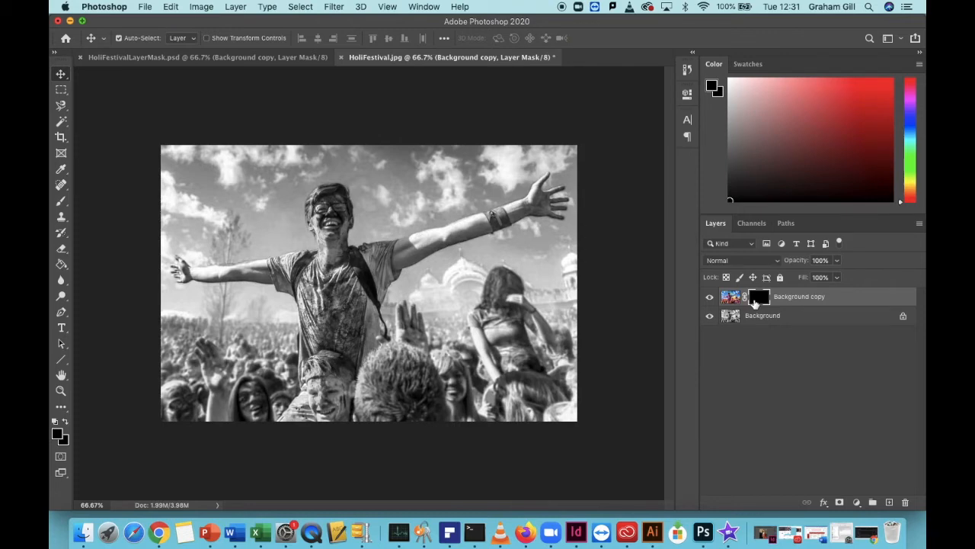
key(super+i)
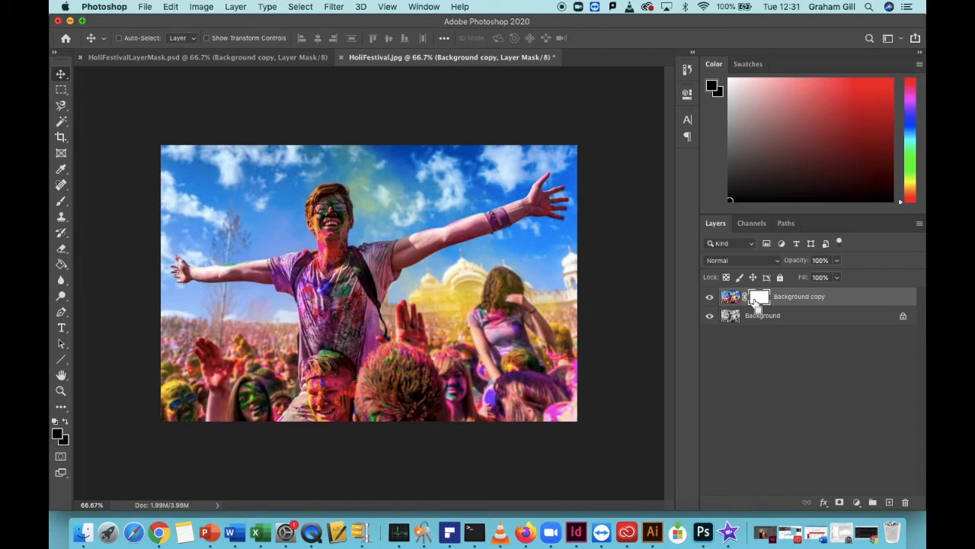
key(super+i)
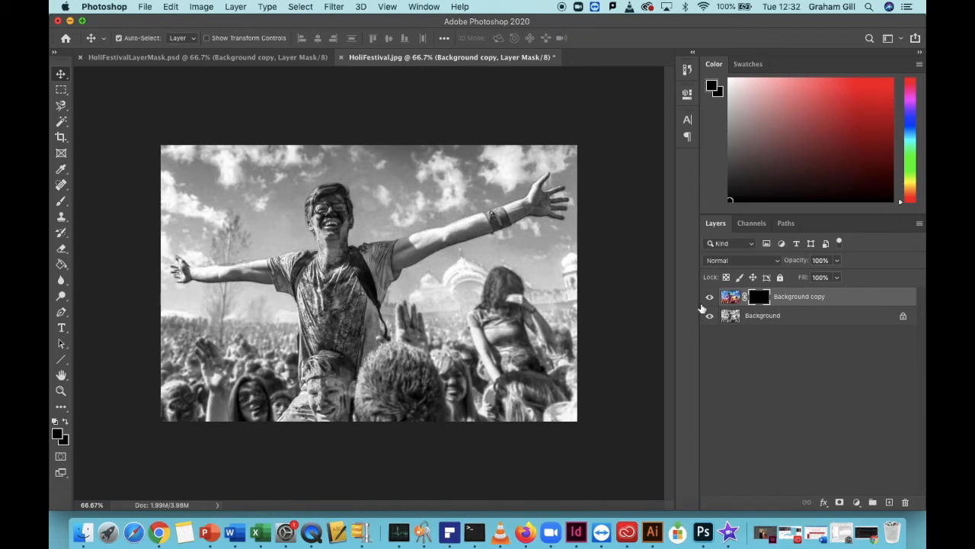
- Choose the Brush tool and set the foreground color to near-white (fefbfb)
click(63, 206)
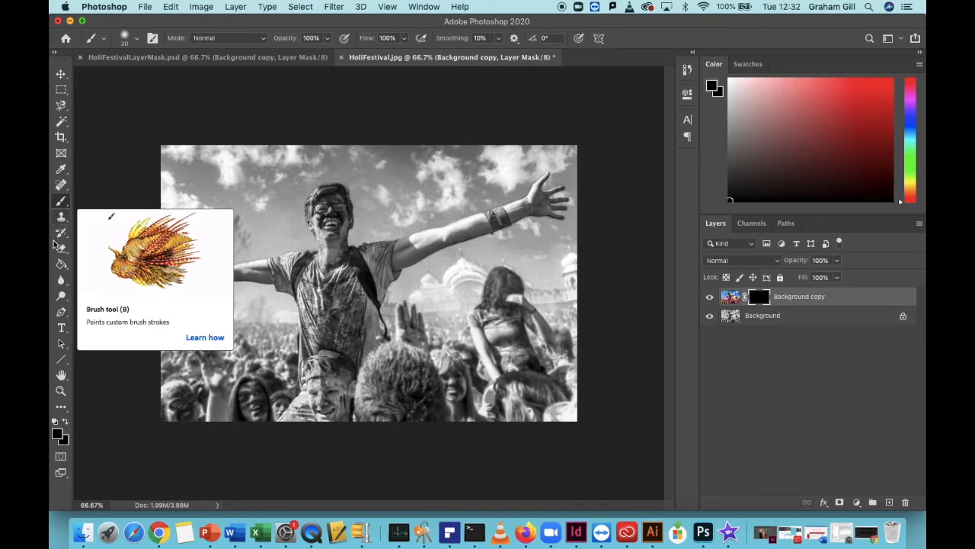
click(59, 435)
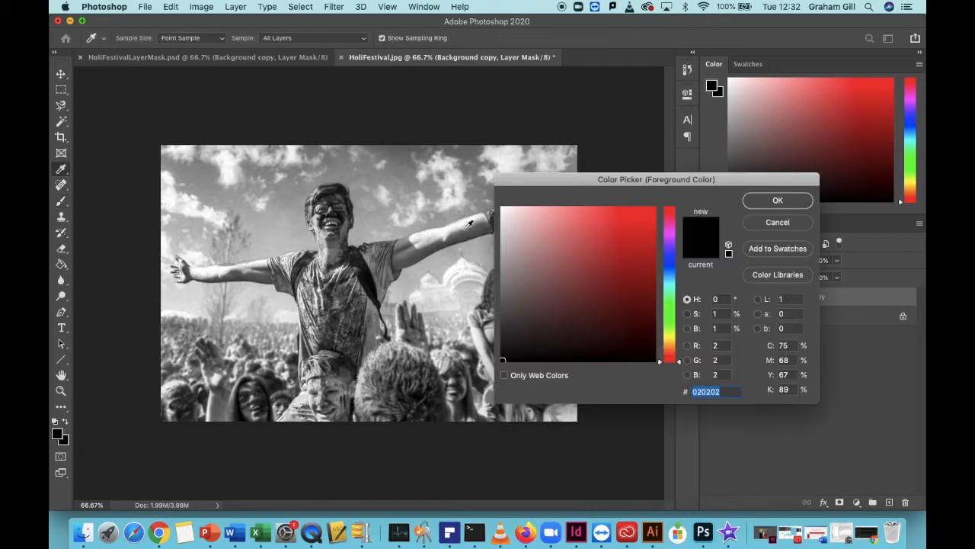
click(503, 206)
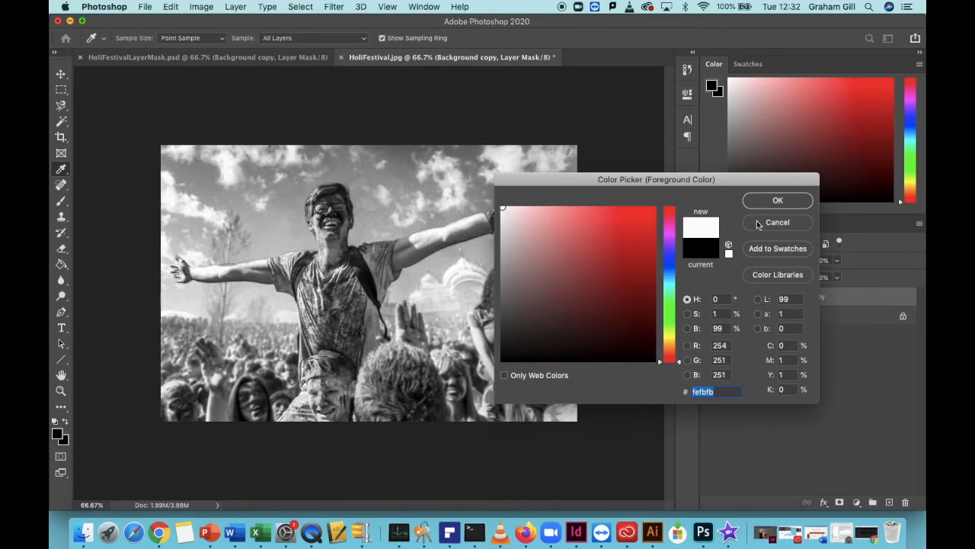
click(778, 201)
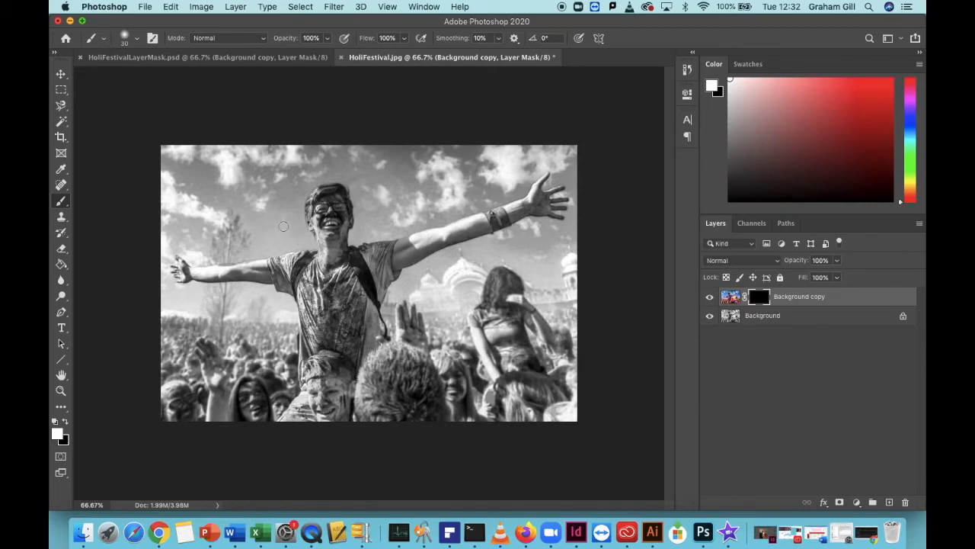
- Paint on the mask with a soft 30 px brush to reveal color on the central man's hair, face edges, neck, upper chest and raised arm
click(137, 40)
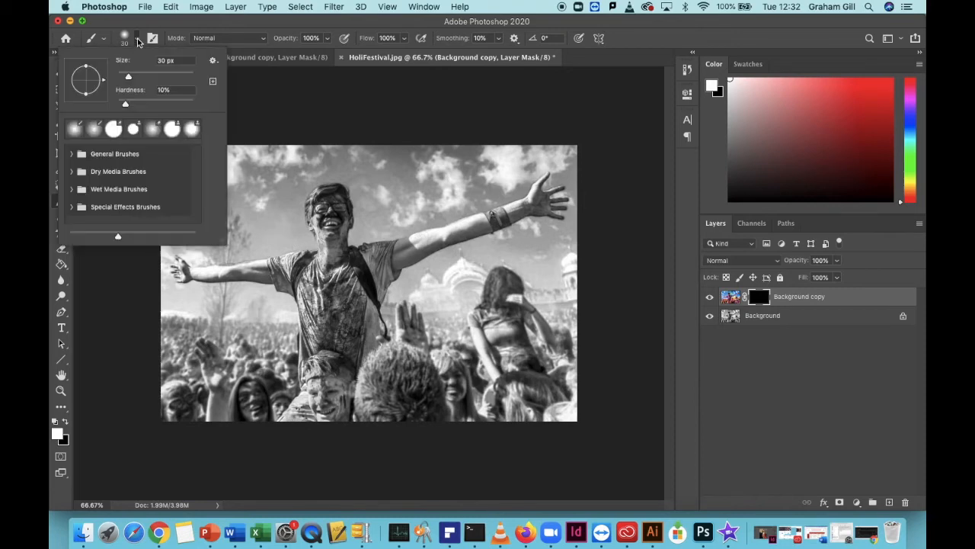
mouse_move(130, 79)
mouse_down()
mouse_move(145, 80)
mouse_move(125, 82)
mouse_move(134, 82)
mouse_move(126, 107)
mouse_up()
mouse_move(321, 262)
mouse_down()
mouse_move(311, 202)
mouse_move(326, 190)
mouse_move(342, 195)
mouse_move(349, 255)
mouse_move(449, 240)
mouse_move(307, 283)
mouse_move(396, 262)
mouse_move(327, 273)
mouse_move(337, 269)
mouse_move(317, 284)
mouse_up()
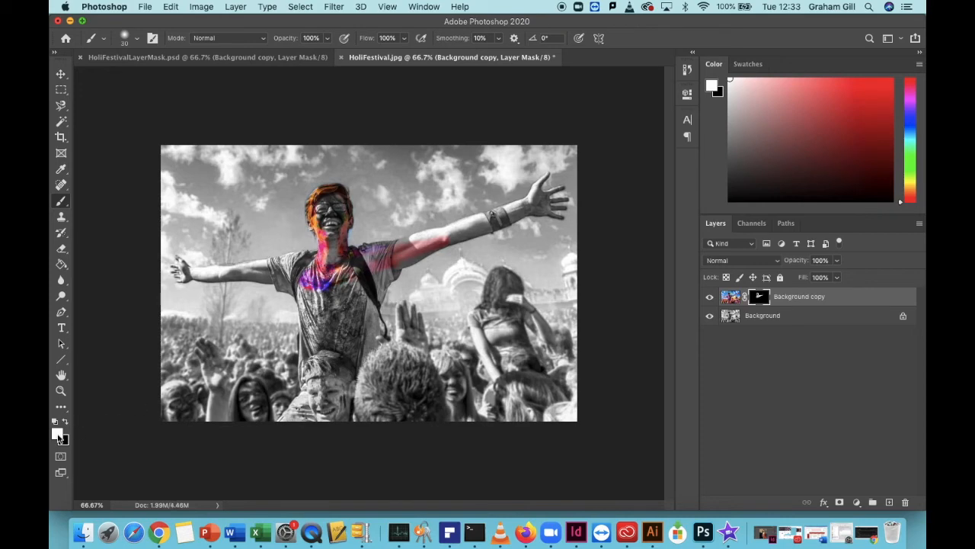
- Set the foreground color to black (000000) and paint on the mask to hide the color on the man's chest and arm
click(58, 434)
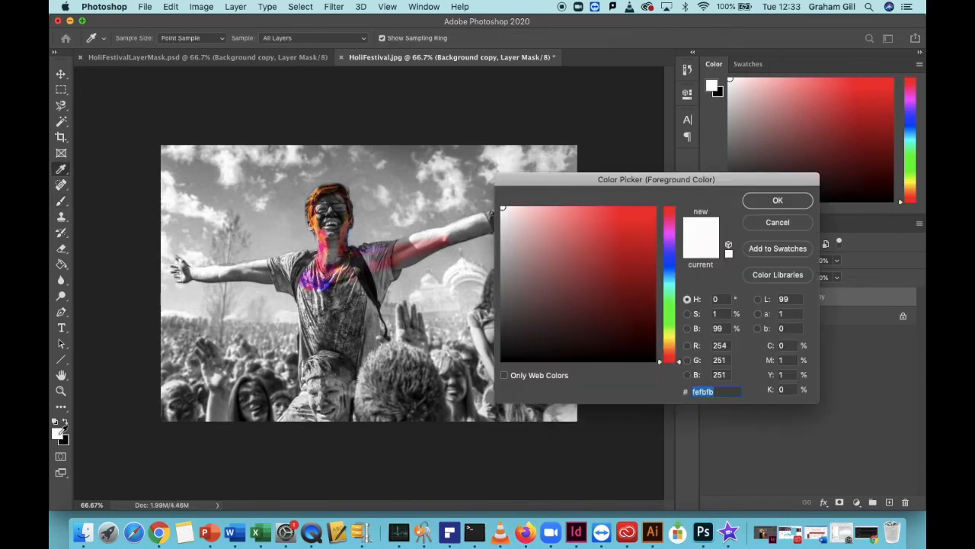
click(654, 362)
click(778, 200)
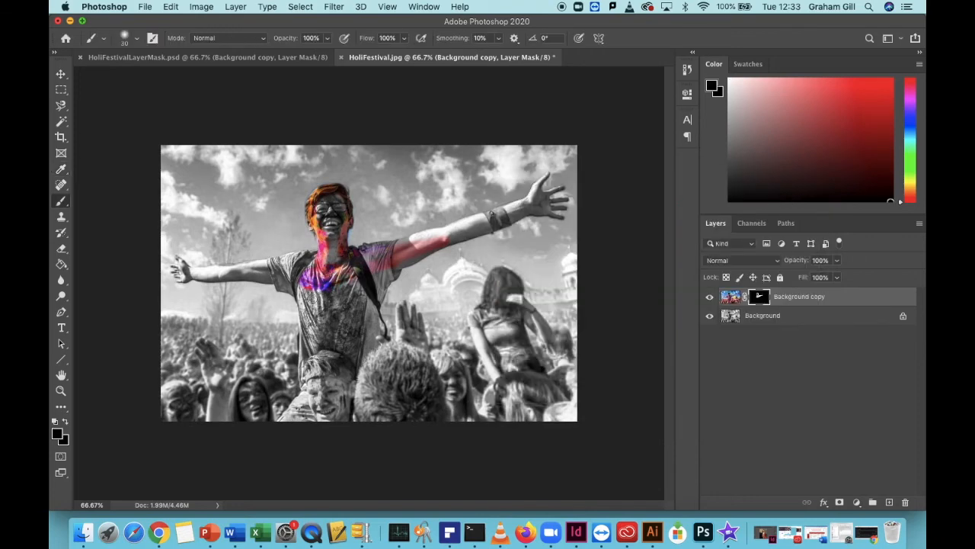
mouse_move(335, 289)
mouse_down()
mouse_move(319, 269)
mouse_move(326, 283)
mouse_up()
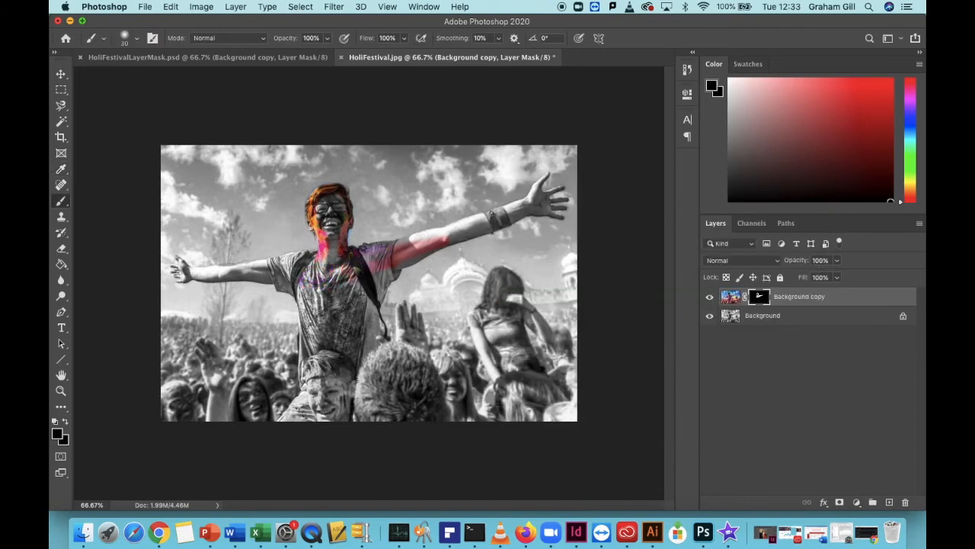
mouse_move(387, 256)
mouse_down()
mouse_move(434, 243)
mouse_move(344, 261)
mouse_move(446, 237)
mouse_move(390, 262)
mouse_move(326, 267)
mouse_up()
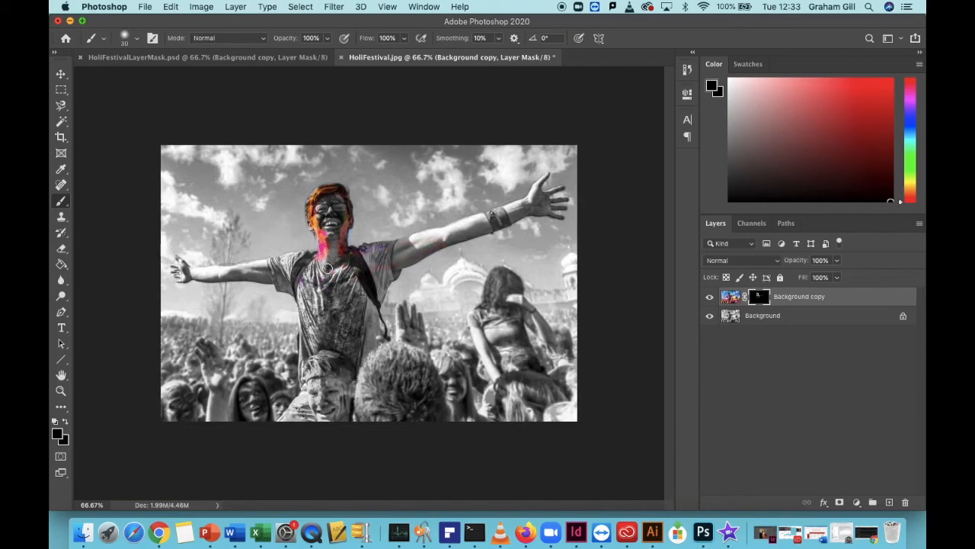
- Set the foreground color back to white (fefefe) for revealing color on the mask
click(57, 433)
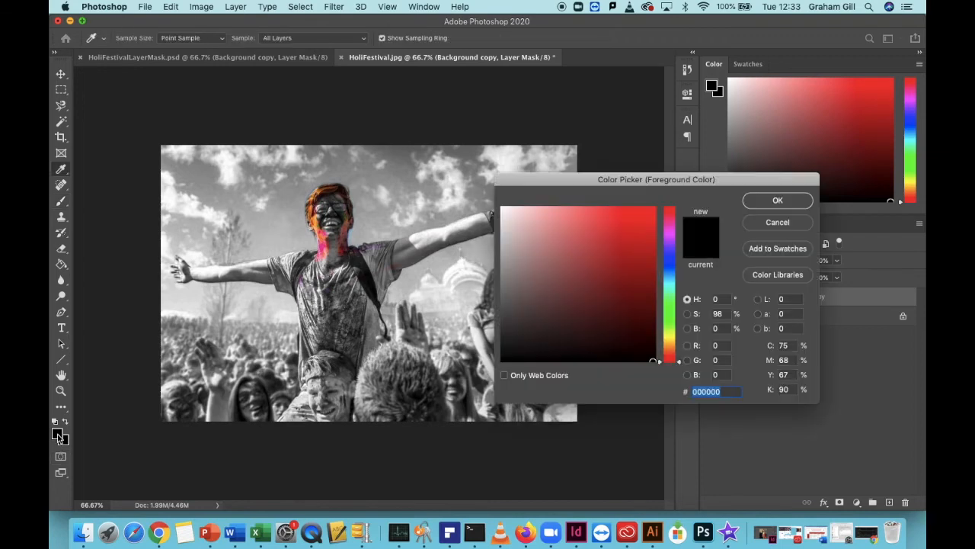
click(501, 206)
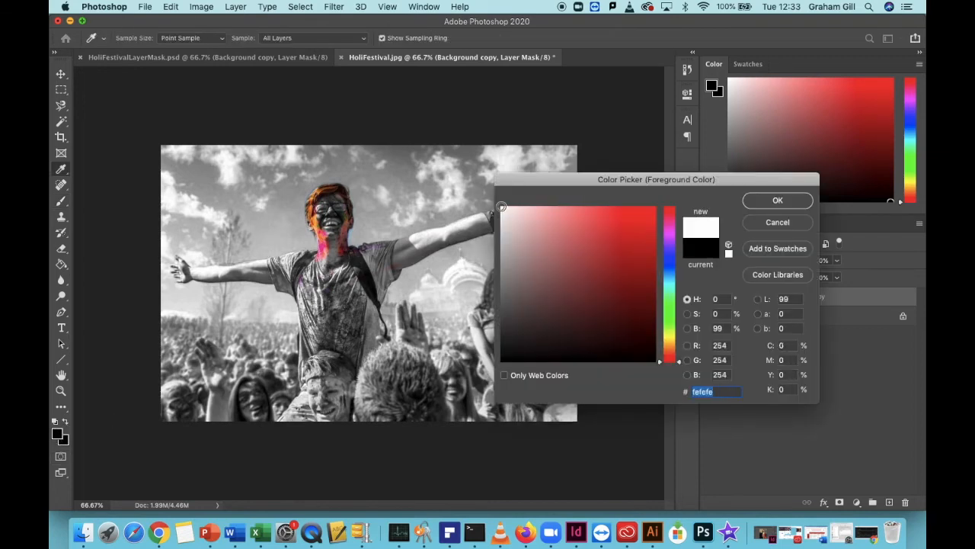
click(778, 201)
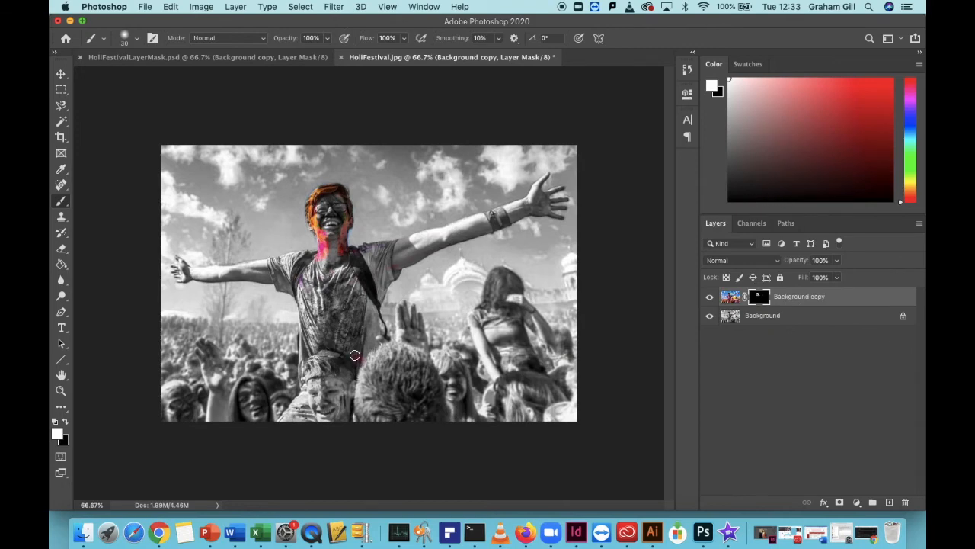
- Paint on the mask to reveal color on the man's shirt and arms at 30 px and on both hands at 14 px
mouse_move(340, 346)
mouse_down()
mouse_move(306, 353)
mouse_move(300, 298)
mouse_move(272, 268)
mouse_move(297, 258)
mouse_move(390, 256)
mouse_move(360, 280)
mouse_move(341, 325)
mouse_move(303, 281)
mouse_move(198, 273)
mouse_move(348, 267)
mouse_move(524, 212)
mouse_move(329, 267)
mouse_up()
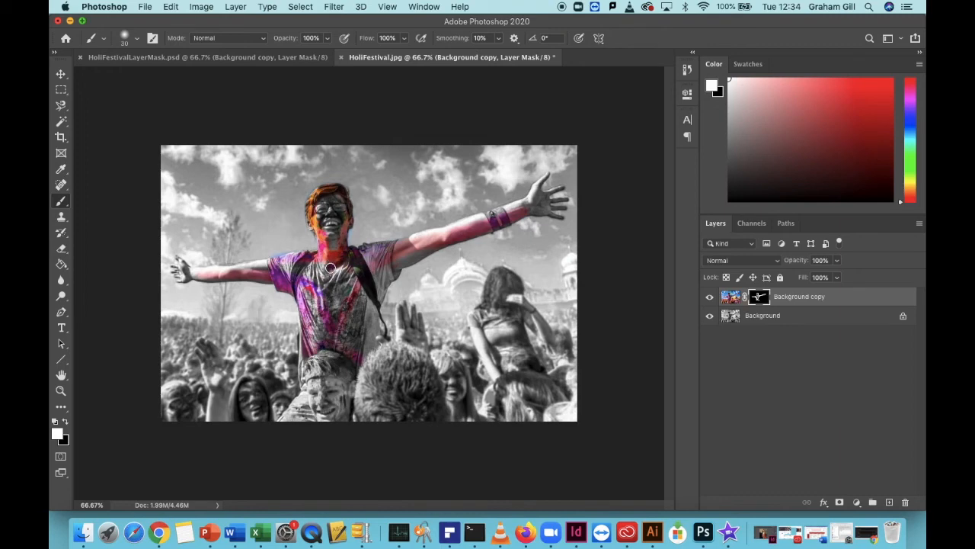
click(138, 39)
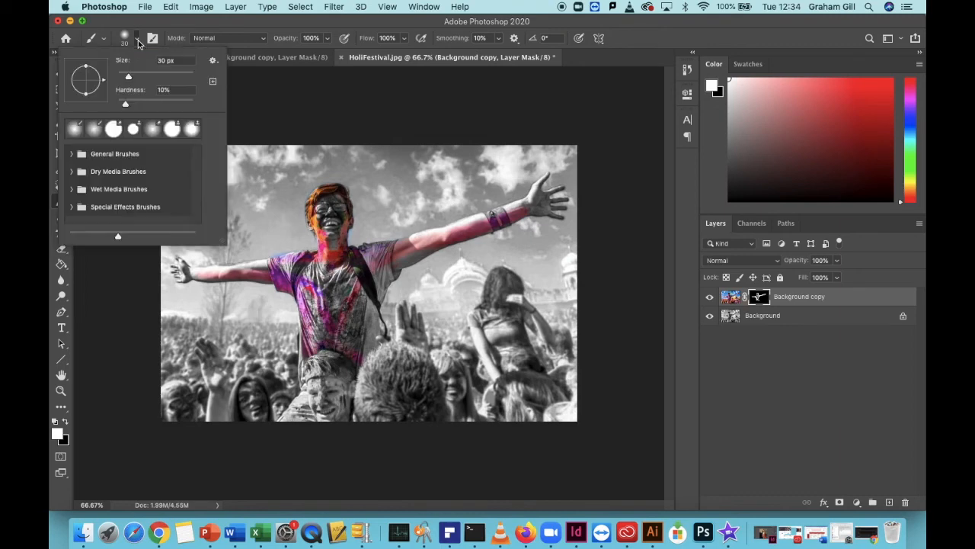
drag(128, 77, 122, 77)
drag(522, 207, 531, 199)
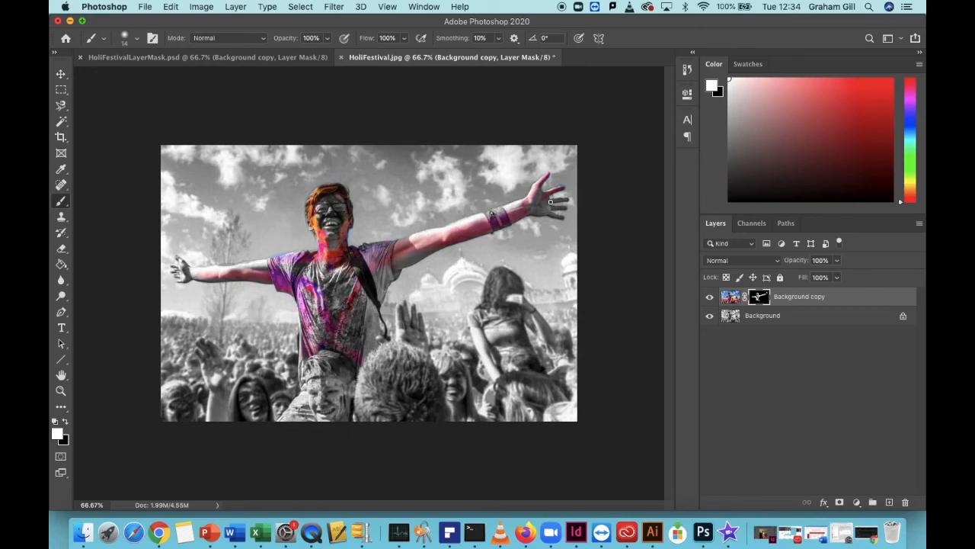
drag(553, 208, 558, 208)
drag(189, 281, 184, 264)
- Enlarge the brush and paint on the mask to reveal color across the man's face, neck, chest, arm and lower body
click(136, 38)
drag(76, 71, 93, 71)
mouse_move(328, 278)
mouse_down()
mouse_move(326, 335)
mouse_move(538, 203)
mouse_up()
mouse_move(347, 229)
mouse_down()
mouse_move(336, 207)
mouse_move(261, 273)
mouse_move(316, 324)
mouse_move(352, 270)
mouse_up()
drag(285, 416, 297, 409)
- Set the brush size to 22 px and reveal the remaining color on the man's lower body and outstretched arm
click(137, 38)
drag(143, 74, 137, 75)
drag(297, 404, 301, 347)
drag(196, 281, 216, 281)
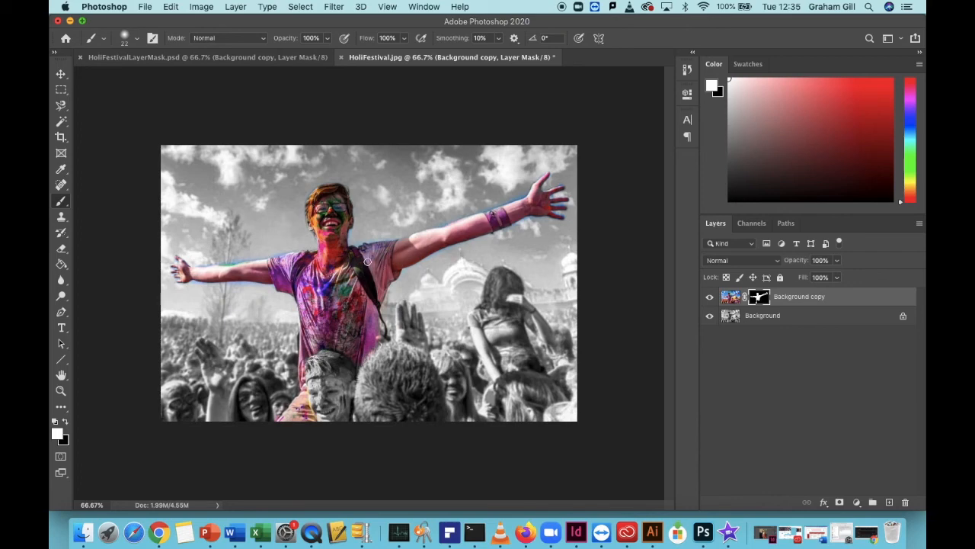
- Set the brush hardness to 0% and the foreground color to black for hiding stray color around the man's edges
click(138, 39)
drag(128, 107, 117, 107)
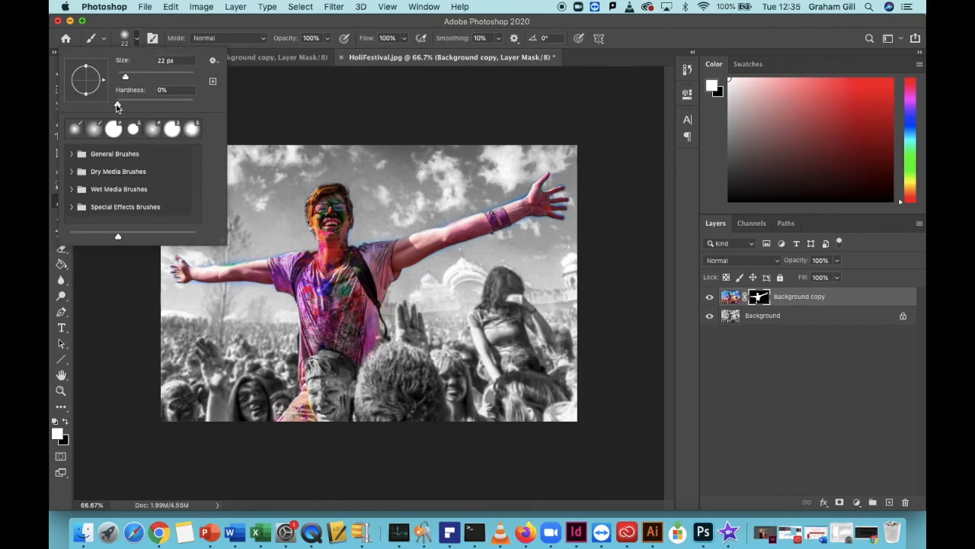
click(56, 436)
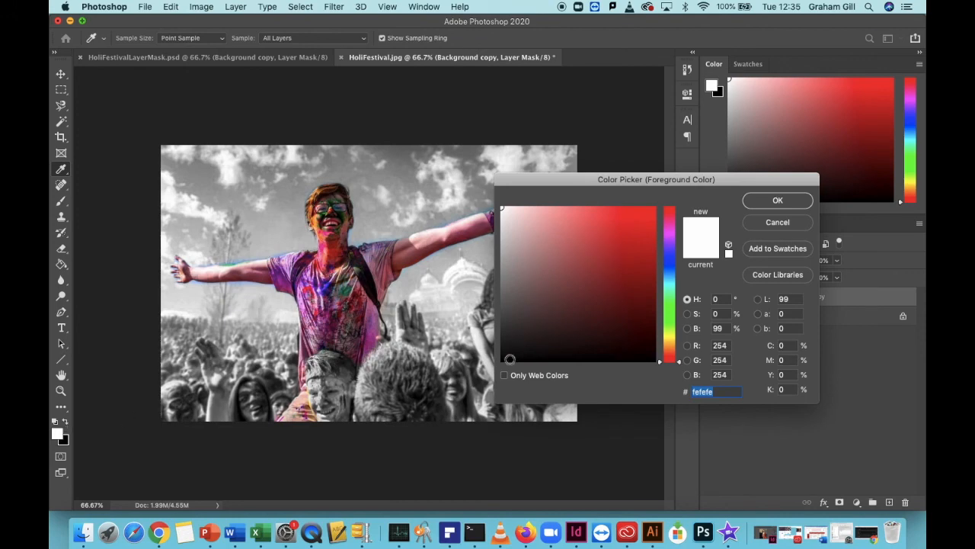
click(503, 360)
click(753, 201)
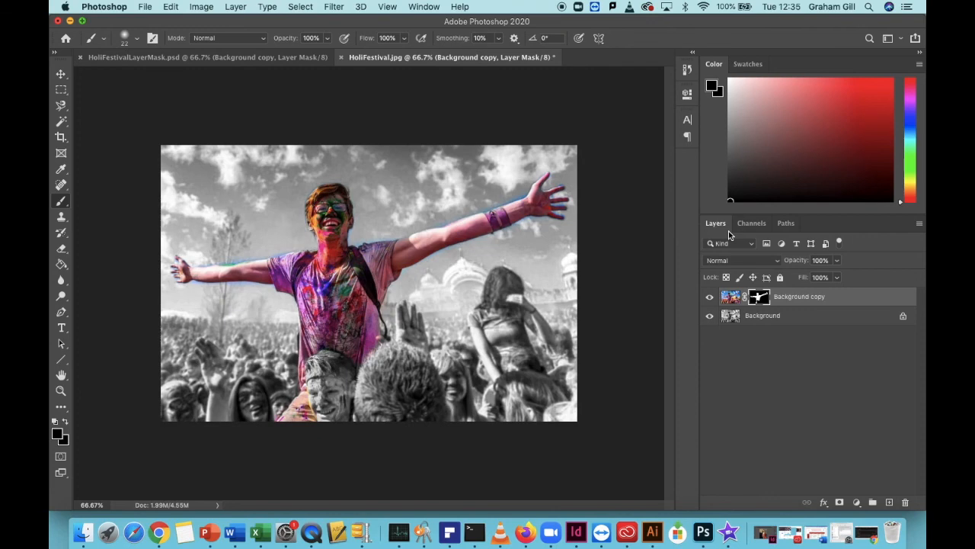
key(super+1)
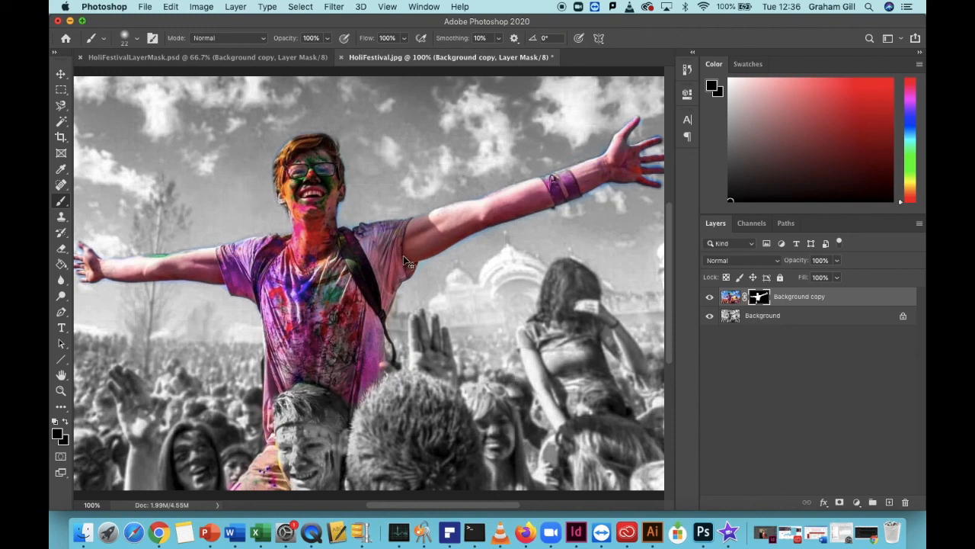
key(super+minus)
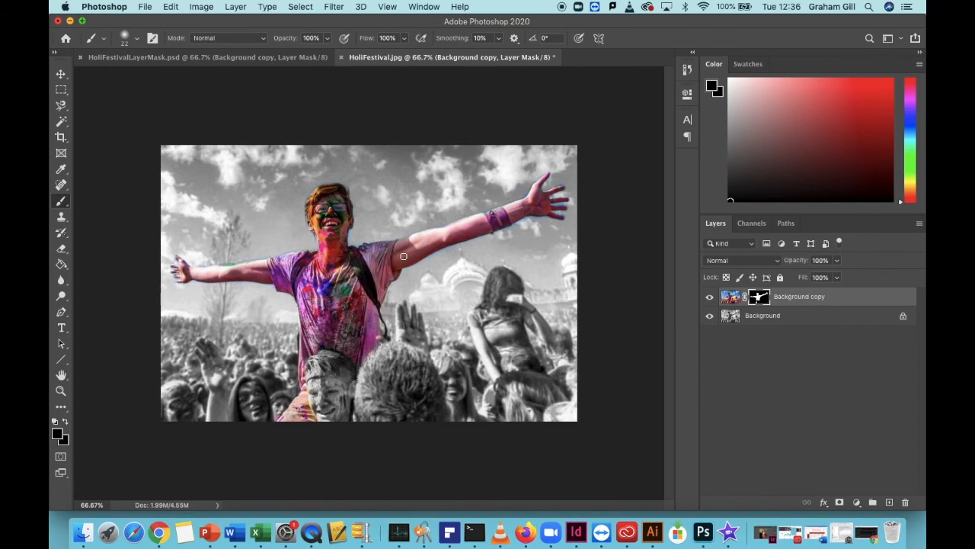